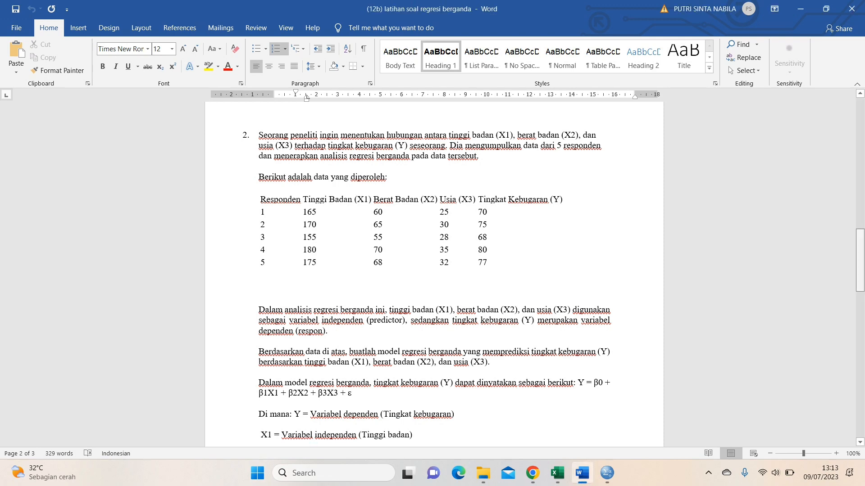
Read through exercise 2, switch to the SPSS Data Editor's Data View, and place it side by side with the Excel workbook
left_click_drag(860, 259, 860, 292)
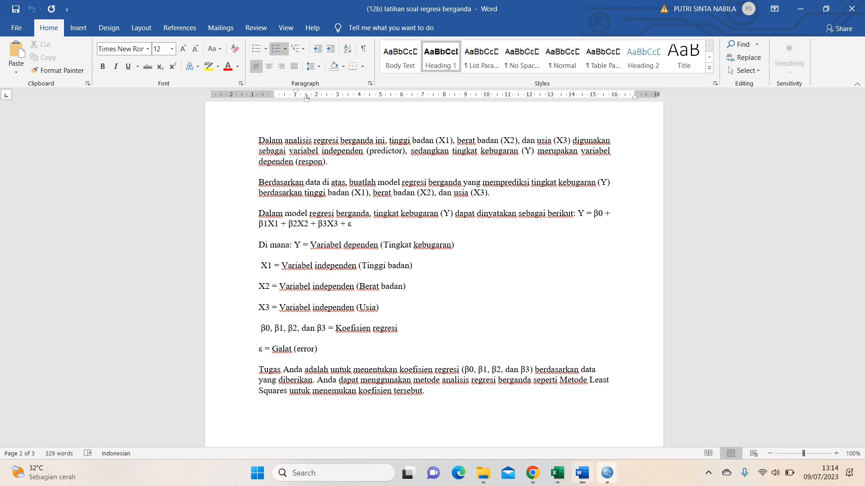
left_click(607, 472)
left_click(546, 418)
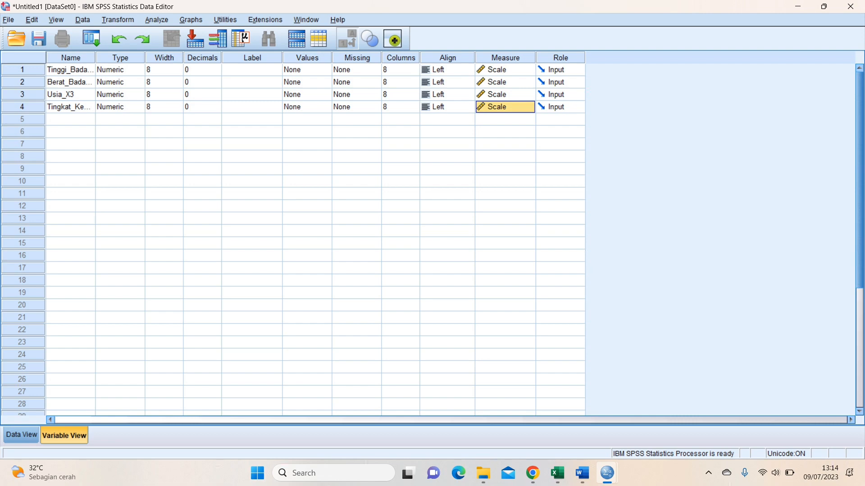
left_click(21, 435)
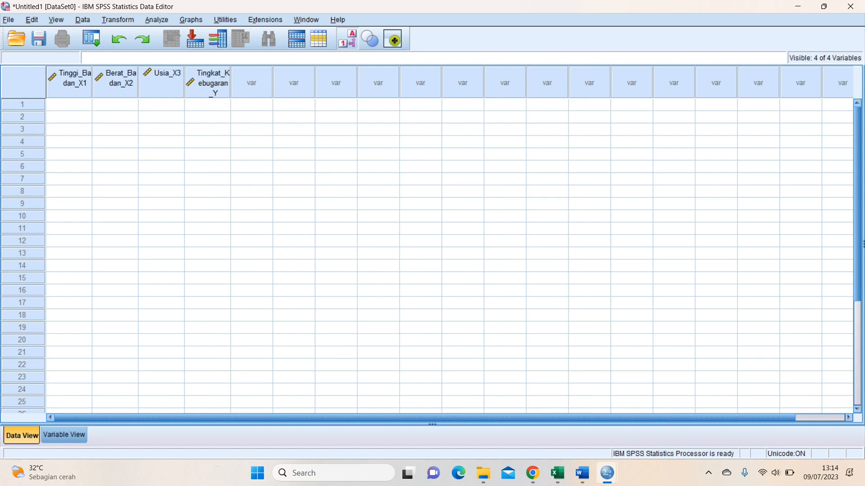
key("super+Left")
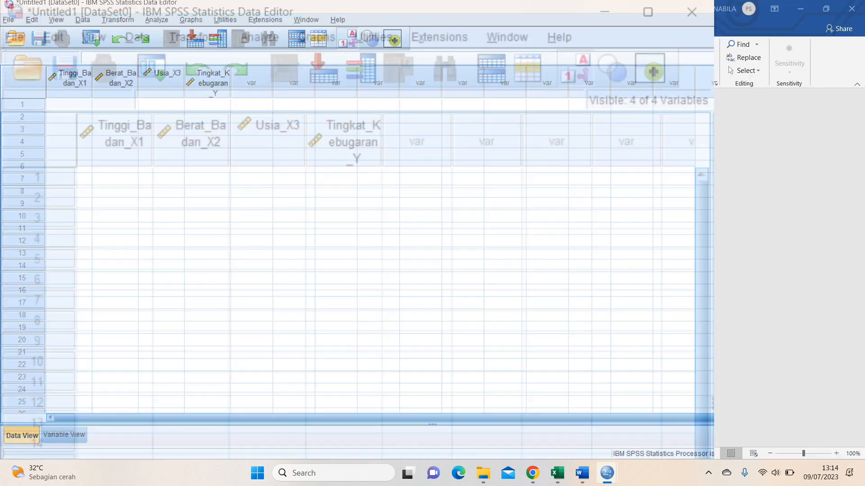
left_click(752, 90)
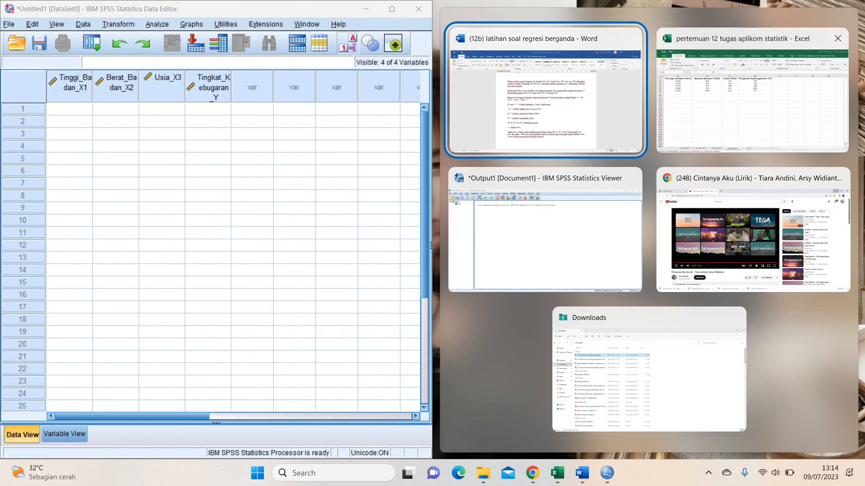
Copy the height and weight values (A2:A6 and B2:B6) from Excel Sheet4 into the SPSS columns Tinggi_Badan_X1 and Berat_Badan_X2
left_click_drag(480, 140, 481, 183)
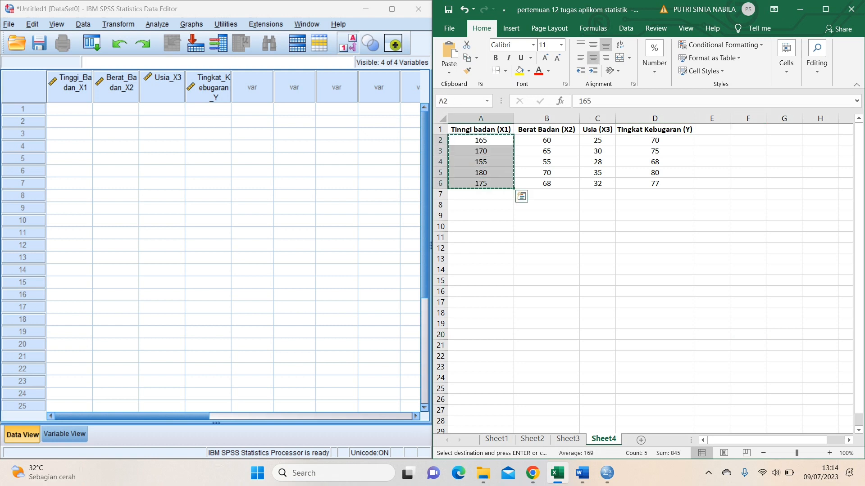
left_click(70, 109)
key("ctrl+v")
left_click_drag(546, 140, 546, 183)
key("ctrl+c")
left_click(116, 109)
key("ctrl+v")
Copy C2:C6 and D2:D6 from Excel into the SPSS columns Usia_X3 and Tingkat_Kebugaran_Y, and maximize the Data Editor
left_click_drag(597, 140, 597, 183)
key("ctrl+c")
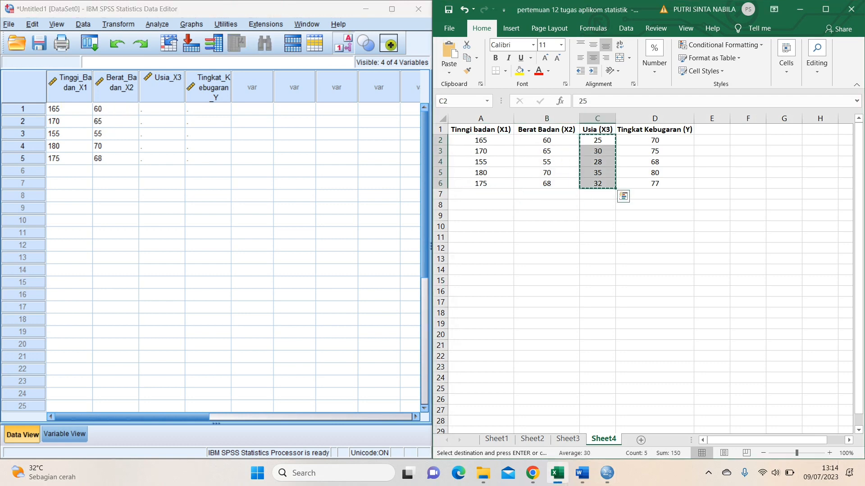
left_click(162, 109)
key("ctrl+v")
left_click_drag(654, 140, 654, 183)
key("ctrl+c")
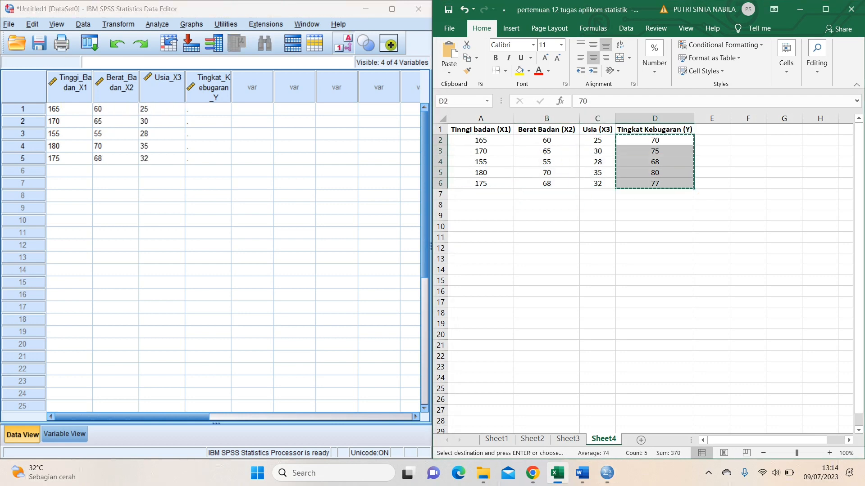
left_click(208, 109)
key("ctrl+v")
left_click(392, 9)
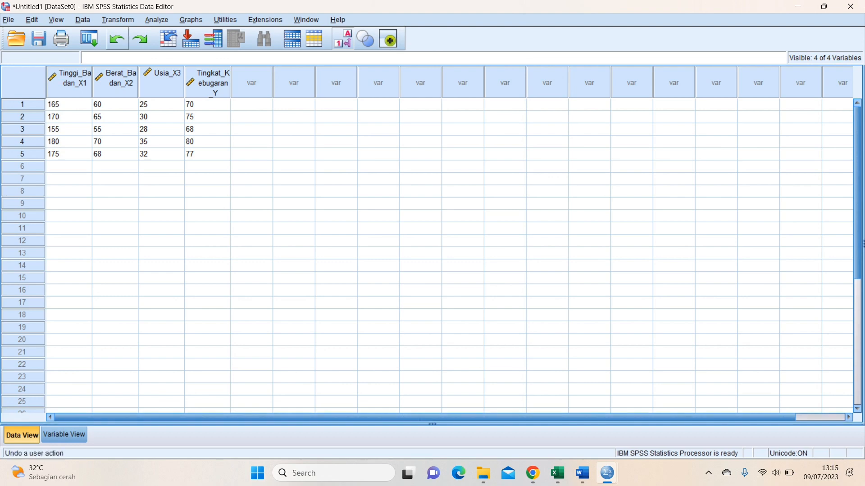
Start a Linear Regression analysis with Tingkat_Kebugaran_Y as the dependent variable
left_click(156, 19)
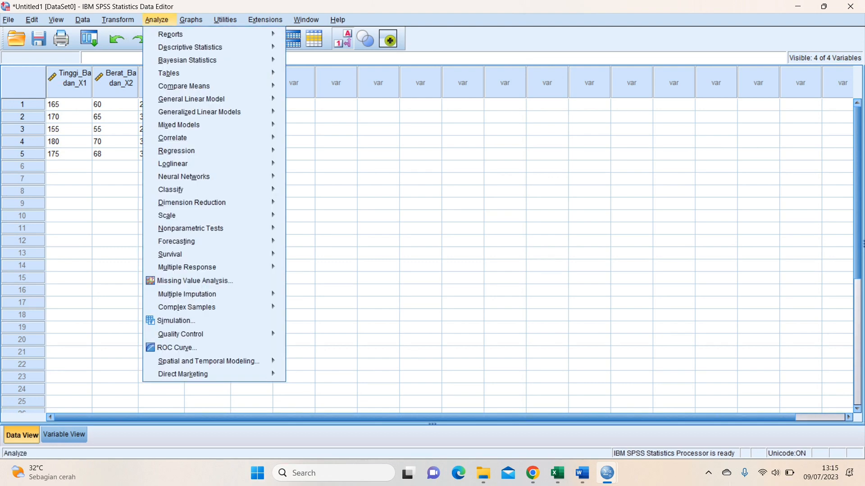
mouse_move(176, 151)
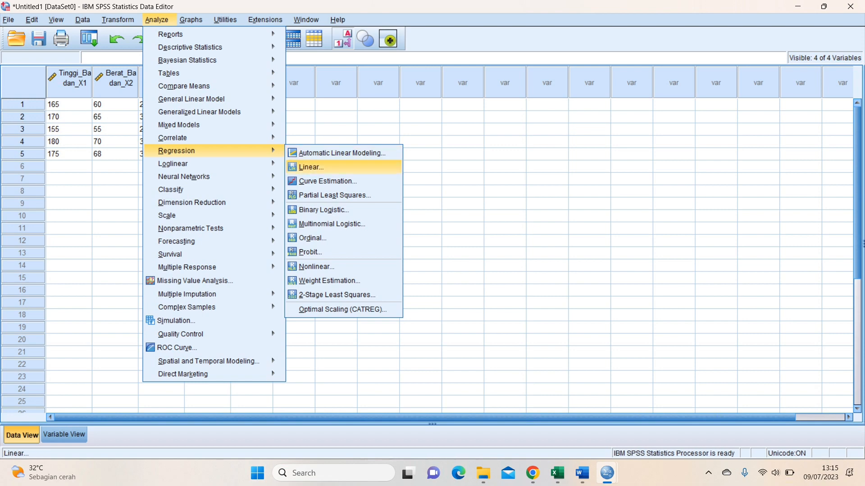
left_click(311, 167)
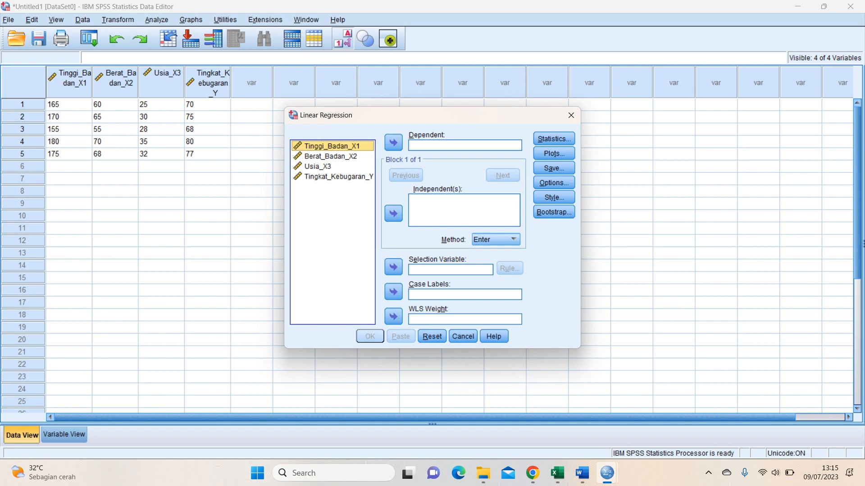
left_click(333, 177)
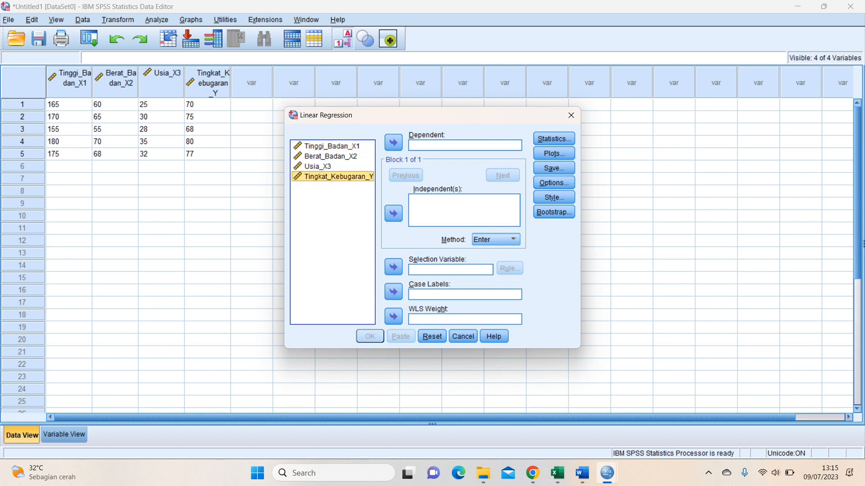
left_click(393, 143)
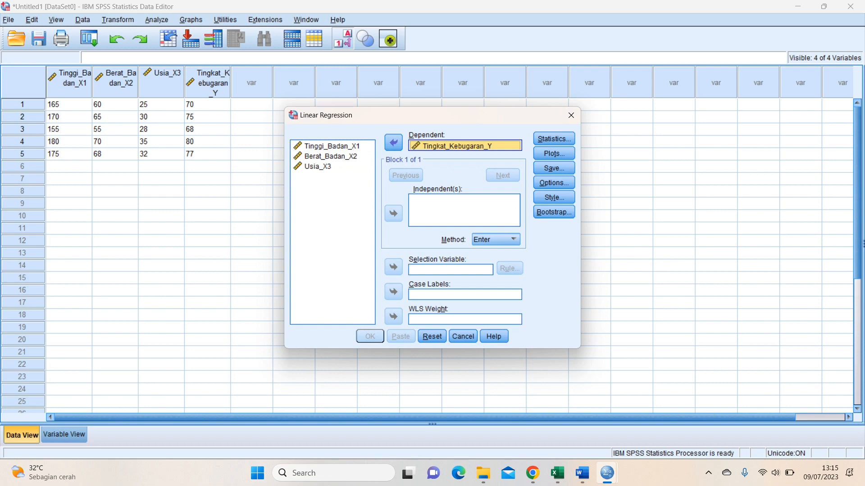
Add Tinggi_Badan_X1, Berat_Badan_X2 and Usia_X3 as the independent variables of the regression
left_click(333, 146)
left_click(393, 213)
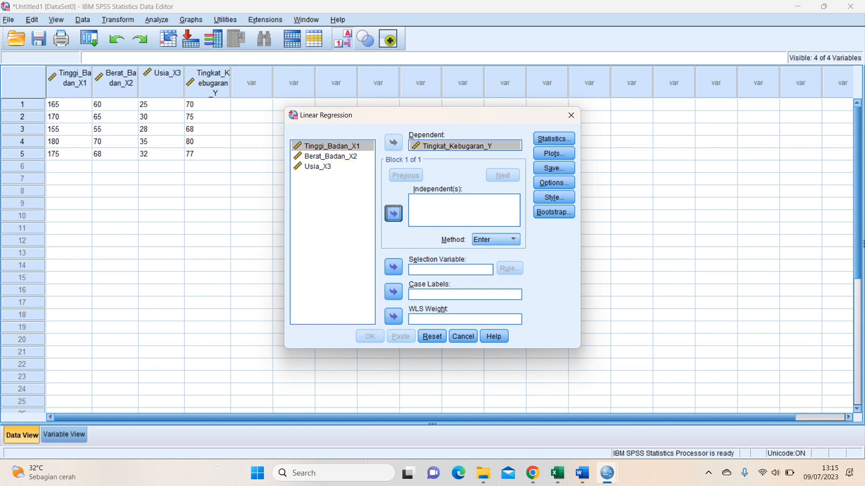
left_click(331, 156)
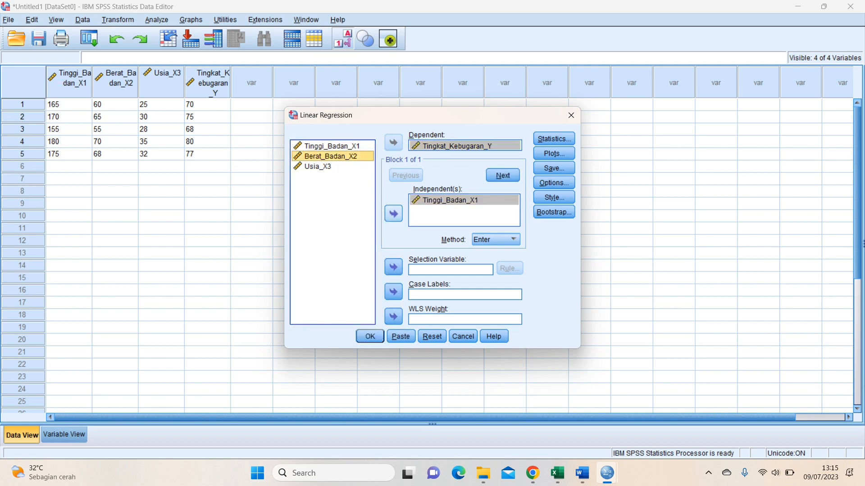
left_click(393, 213)
left_click(318, 167)
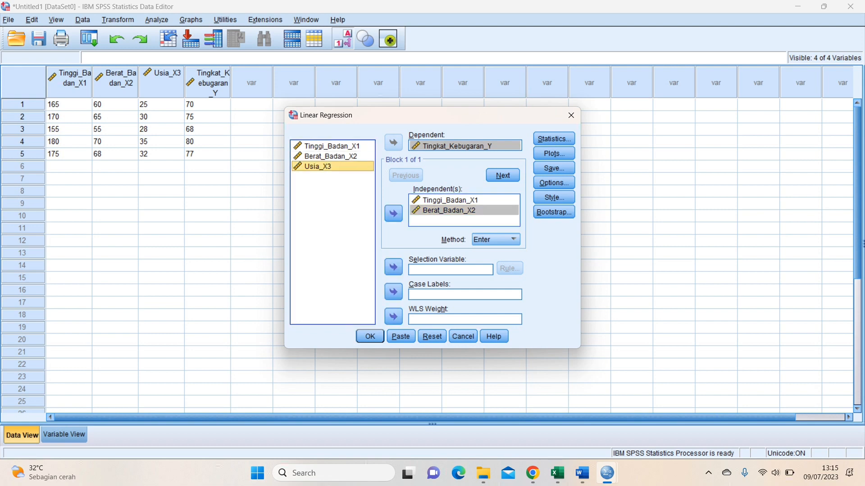
left_click(393, 213)
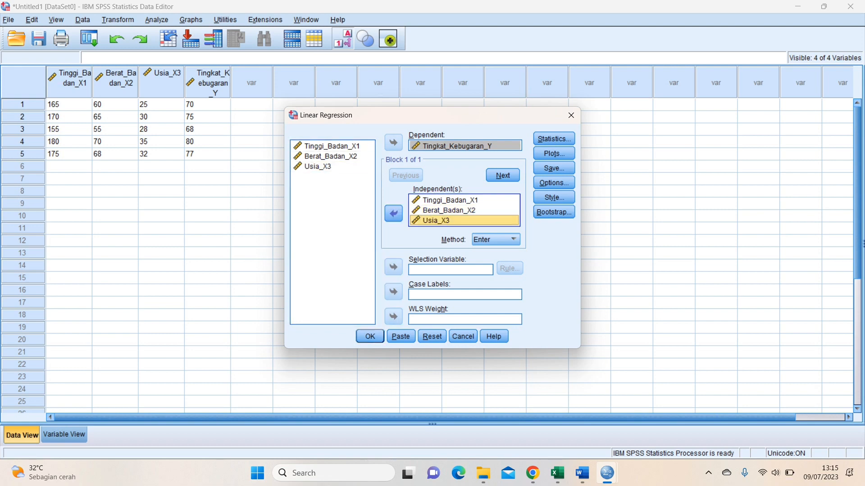
Include R squared change, Descriptives, Part and partial correlations, and Collinearity diagnostics in the regression statistics
left_click(554, 139)
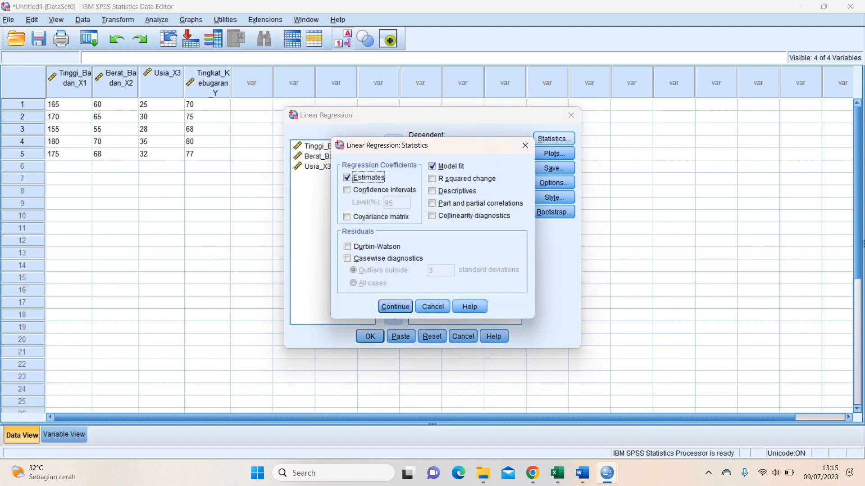
left_click(432, 179)
left_click(432, 191)
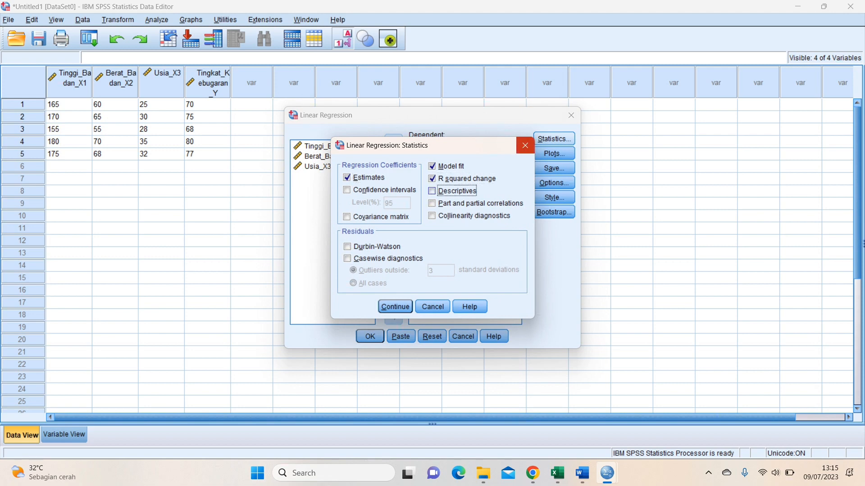
left_click(431, 204)
left_click(432, 216)
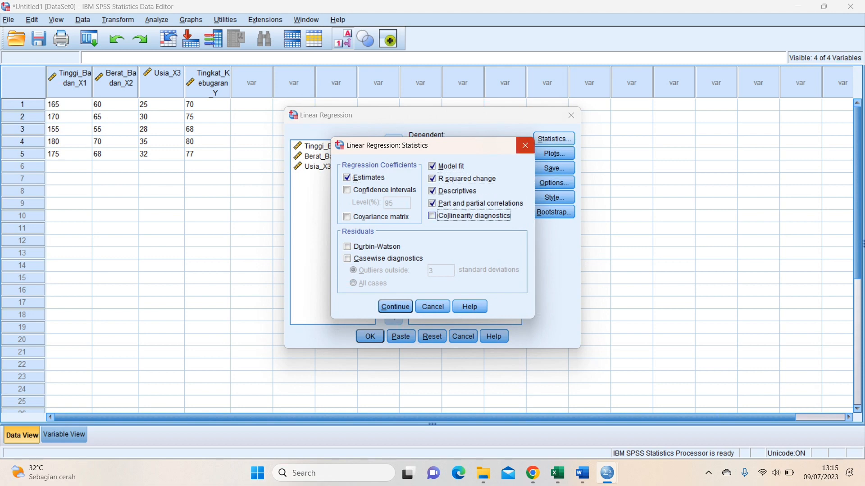
left_click(395, 307)
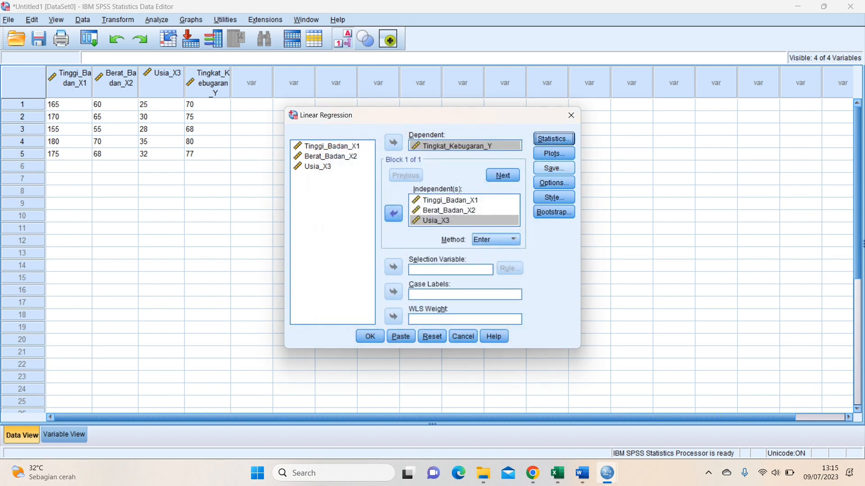
Request a histogram of the standardized residuals for the regression
left_click(553, 154)
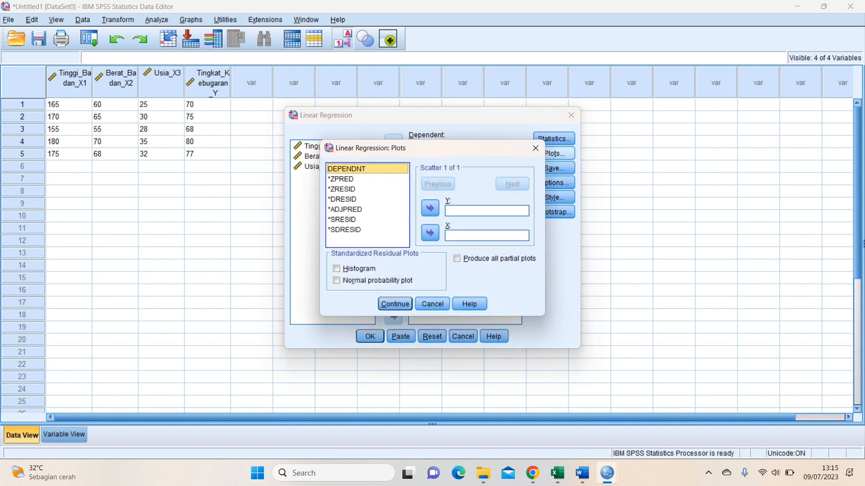
left_click(336, 269)
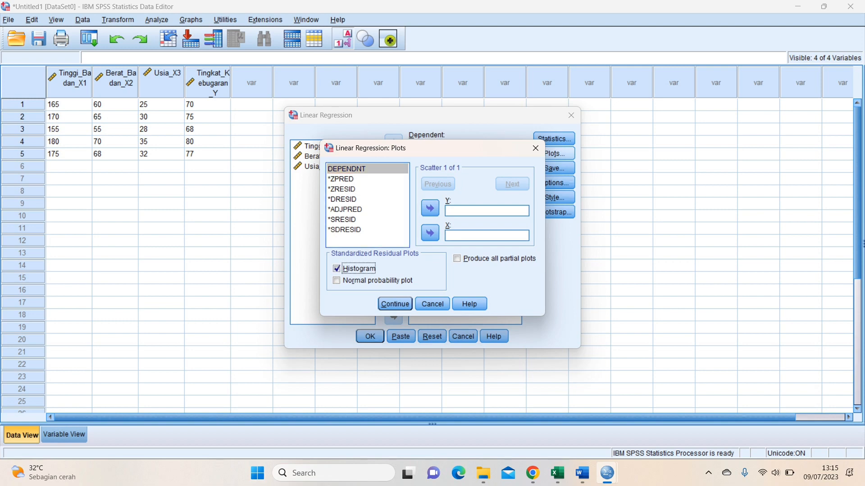
left_click(394, 304)
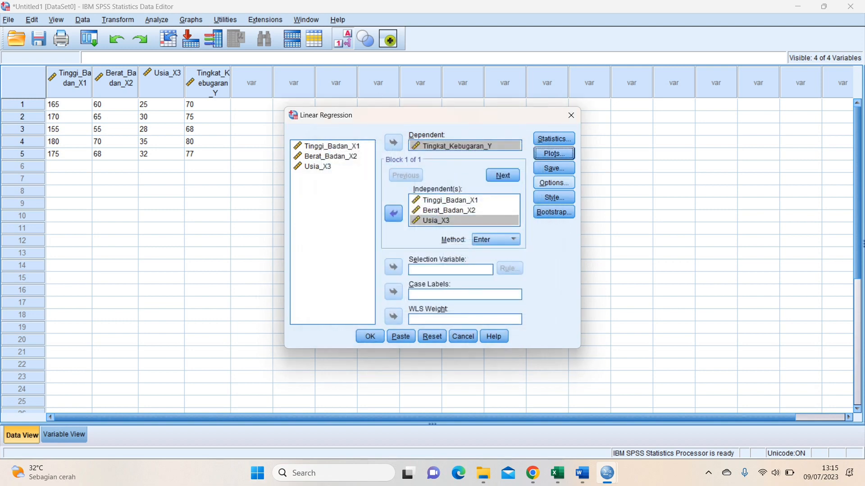
Accept the default stepping criteria and missing-value options and run the linear regression
left_click(554, 182)
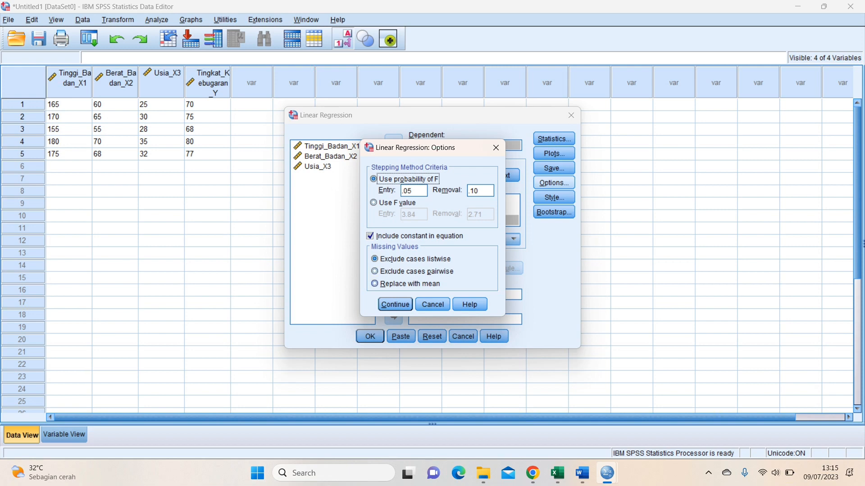
left_click(395, 304)
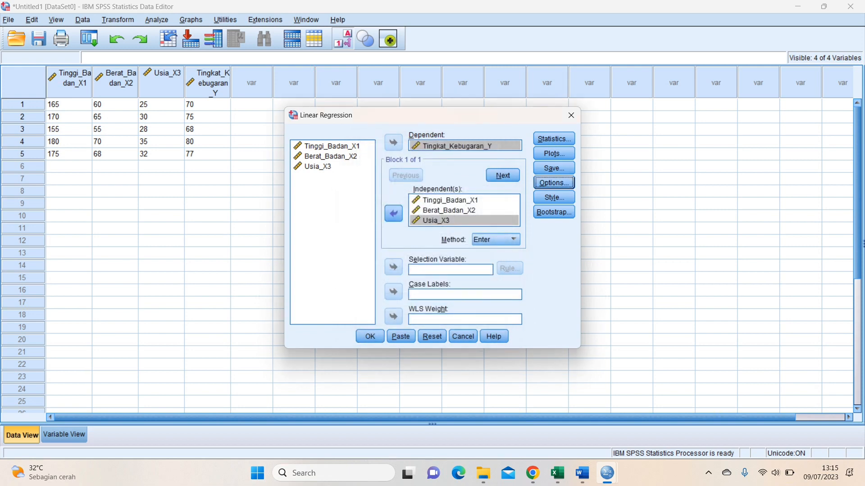
left_click(370, 336)
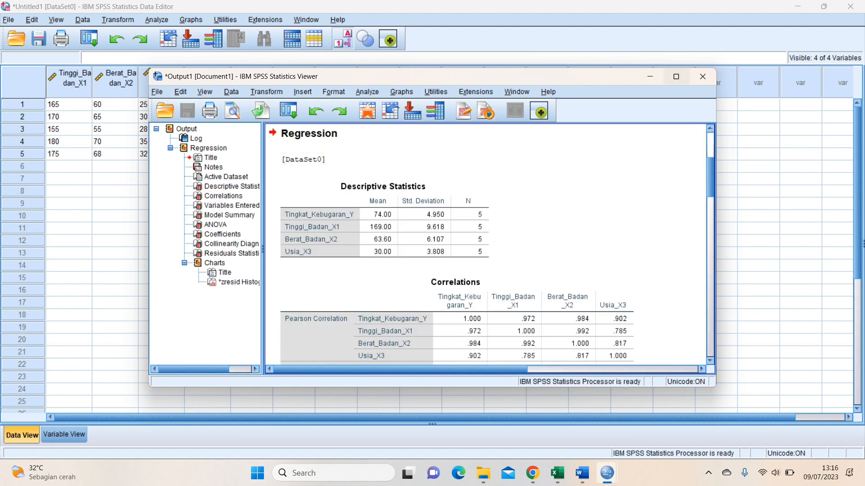
Maximize the output viewer and examine the regression tables from Descriptive Statistics and Correlations through Coefficients and Residuals Statistics
left_click(676, 76)
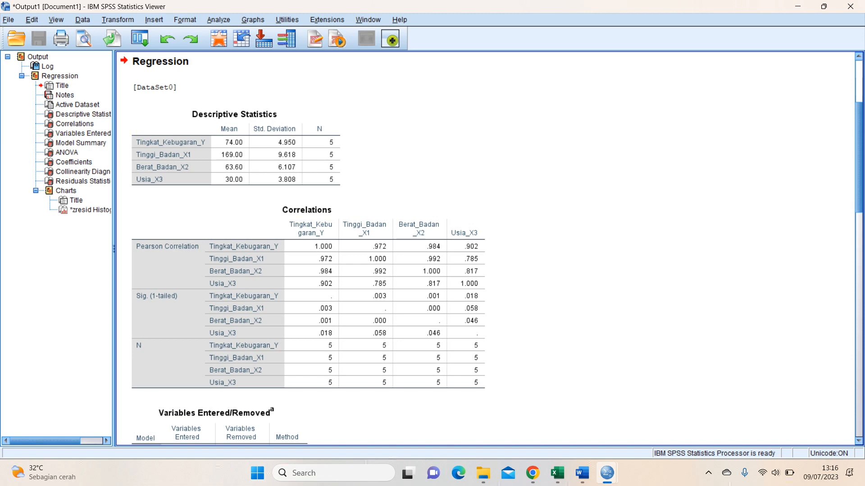
scroll(484, 247, "down", 10)
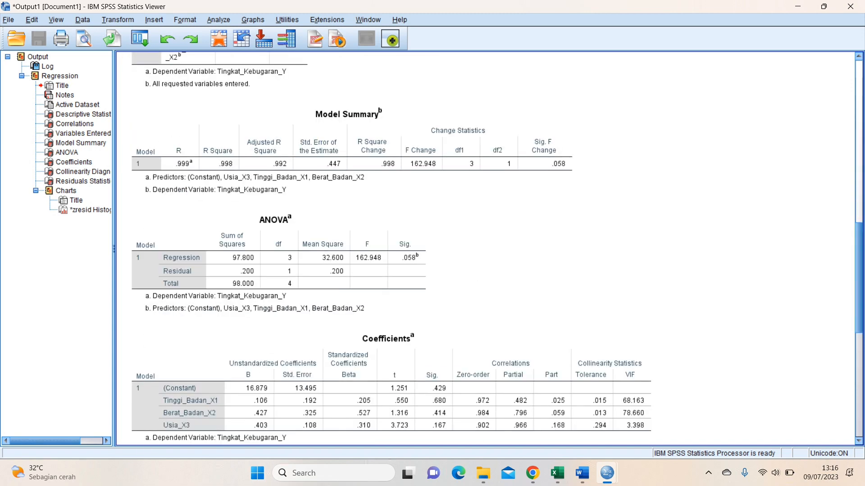
scroll(484, 248, "up", 10)
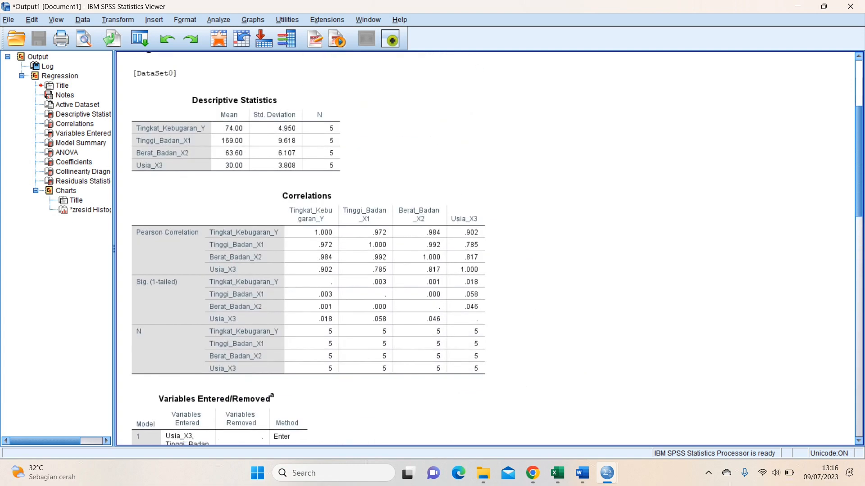
scroll(484, 247, "down", 15)
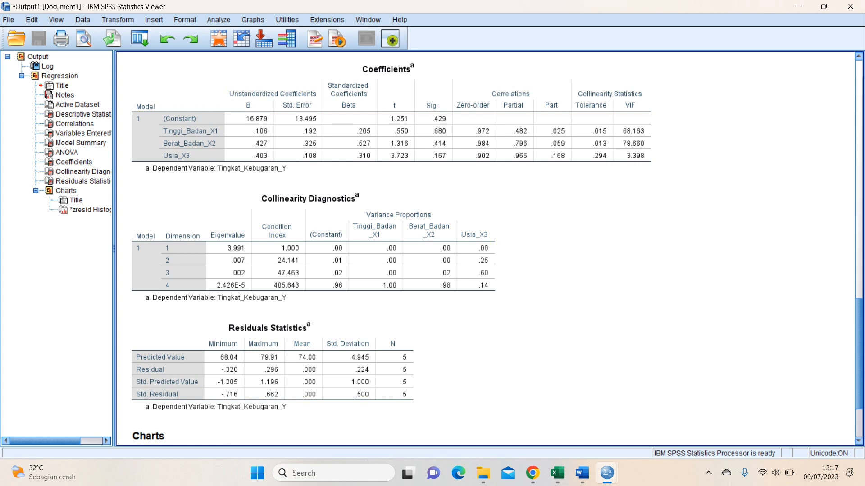
scroll(485, 248, "down", 3)
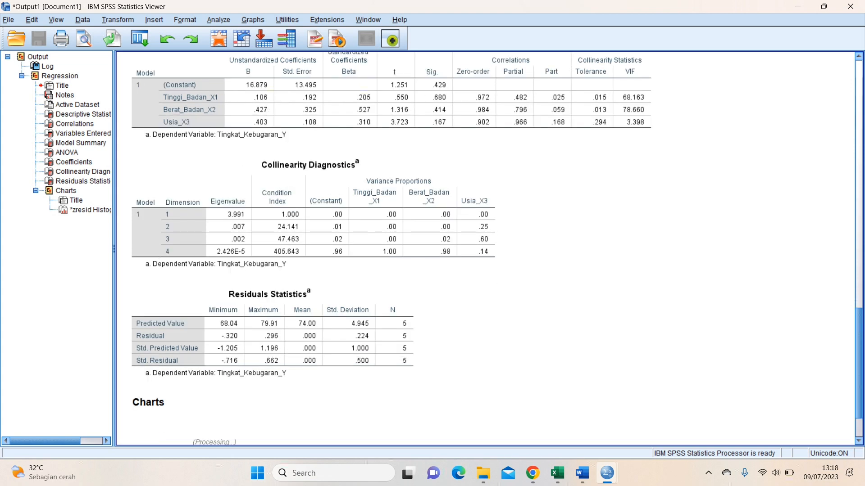